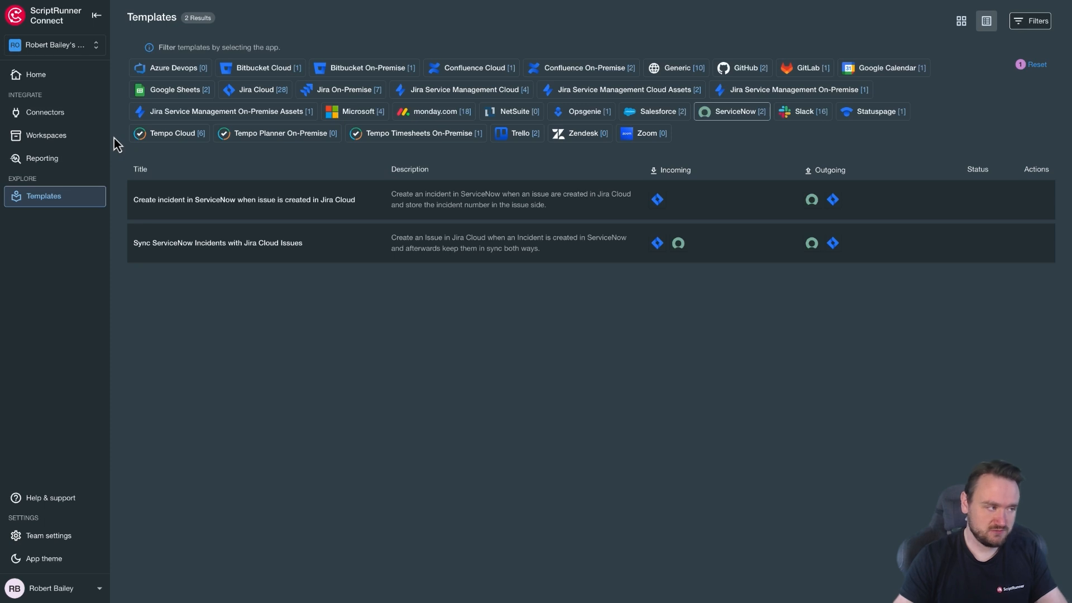
Open the Parameters Demo workspace's Parameters step, where BasicConfiguration is flagged as missing information.
{"action": "left_click", "coordinate": [79, 136]}
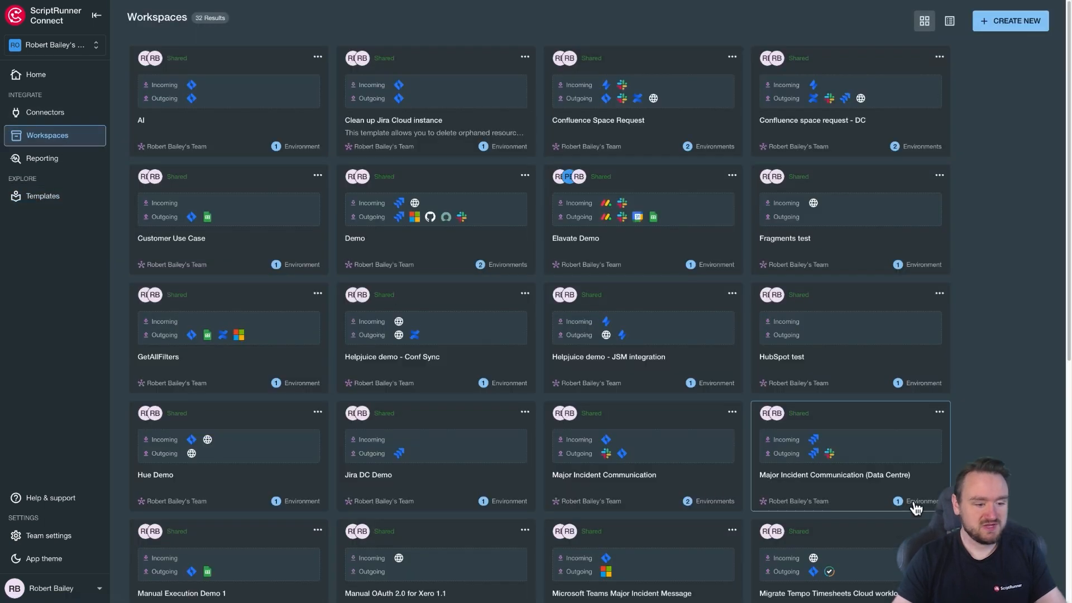
{"action": "scroll", "coordinate": [916, 508], "scroll_direction": "down", "scroll_amount": 6}
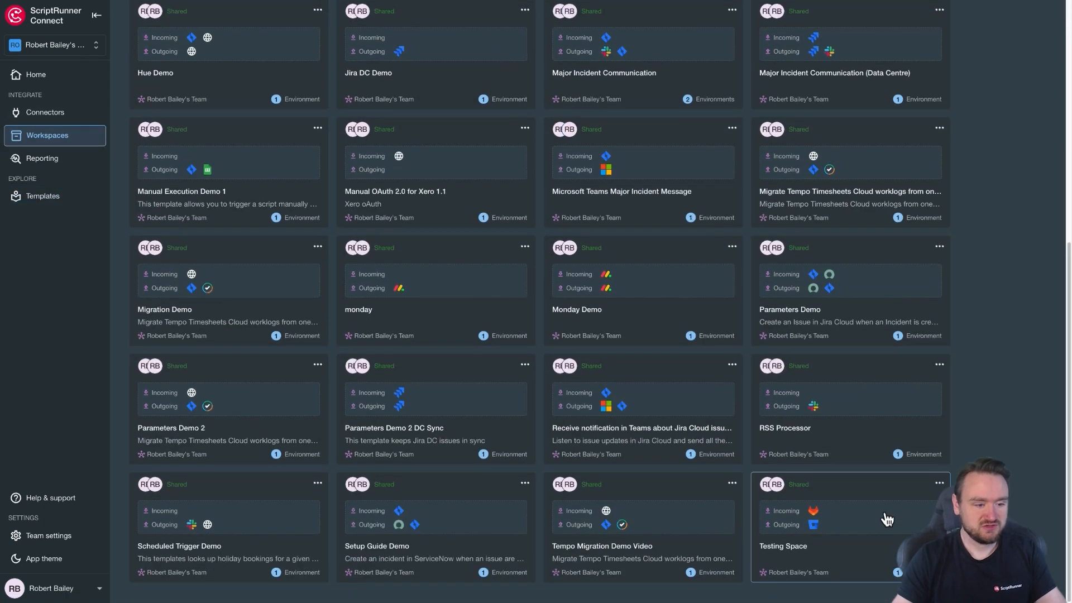
{"action": "left_click", "coordinate": [821, 315]}
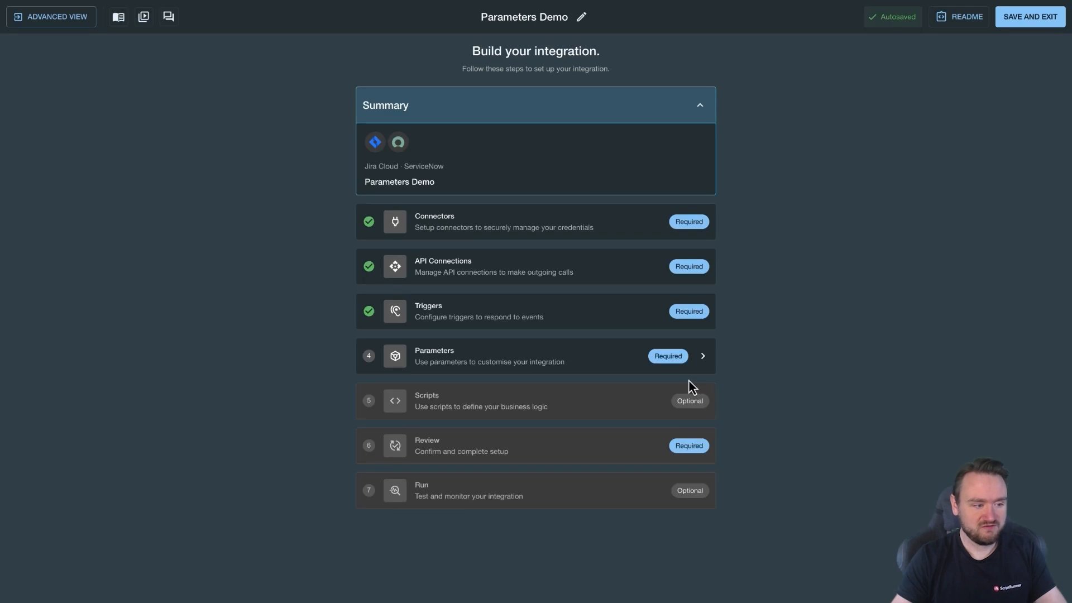
{"action": "left_click", "coordinate": [450, 361]}
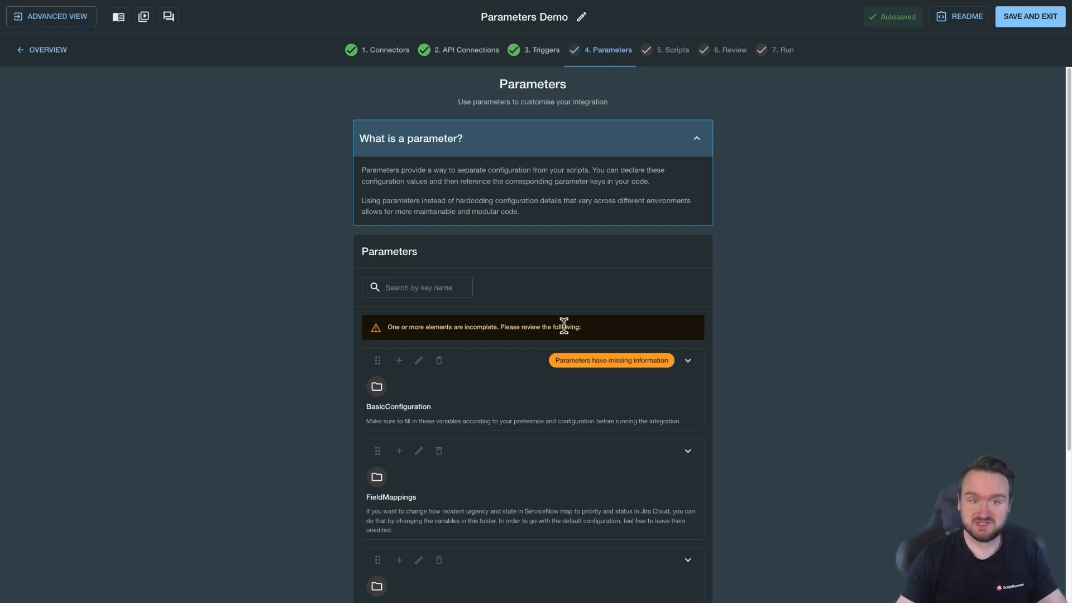
{"action": "scroll", "coordinate": [749, 350], "scroll_direction": "down", "scroll_amount": 4}
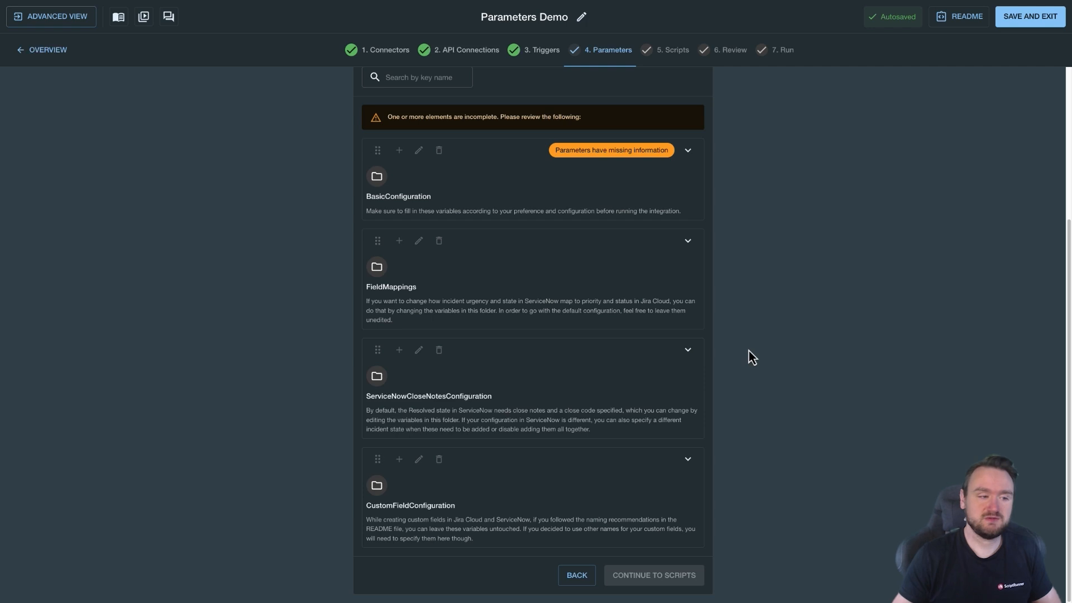
Expand BasicConfiguration and set JIRA_CLOUD_PROJECT_KEY to WEB.
{"action": "left_click", "coordinate": [688, 150]}
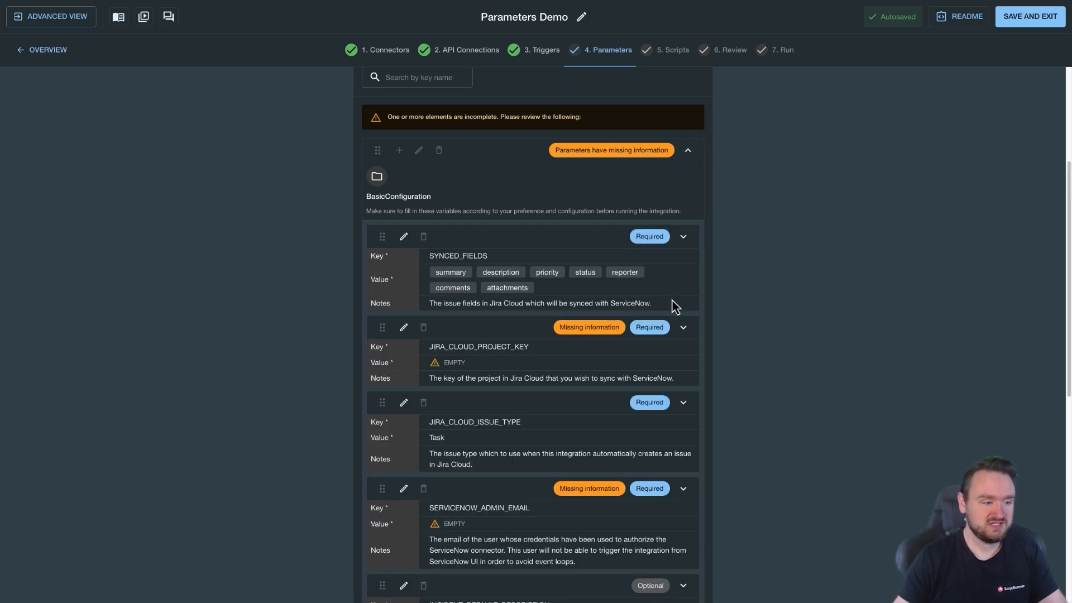
{"action": "scroll", "coordinate": [676, 306], "scroll_direction": "down", "scroll_amount": 1}
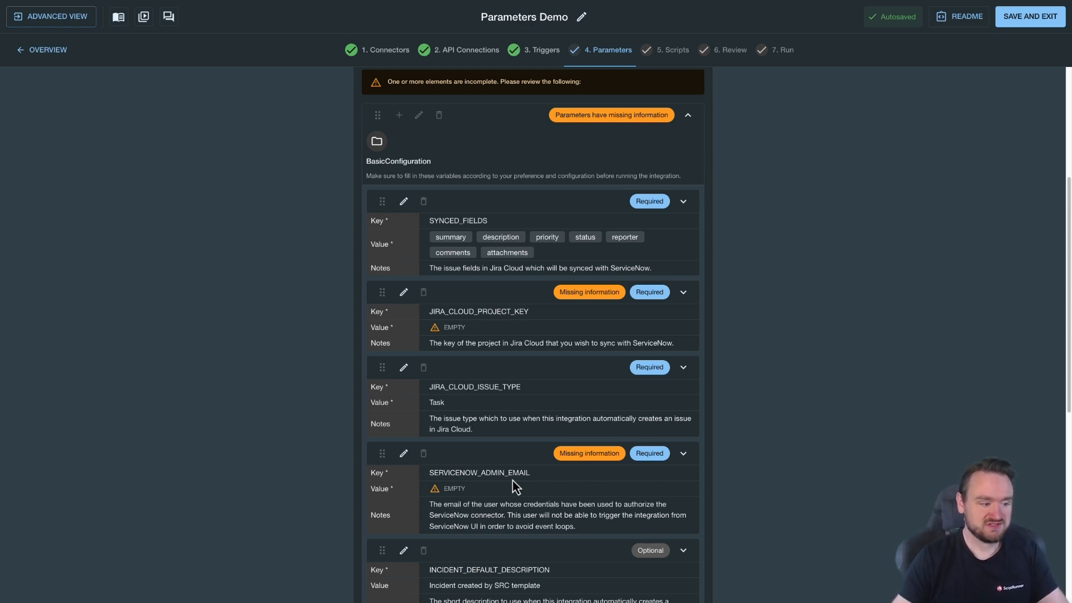
{"action": "scroll", "coordinate": [646, 461], "scroll_direction": "down", "scroll_amount": 3}
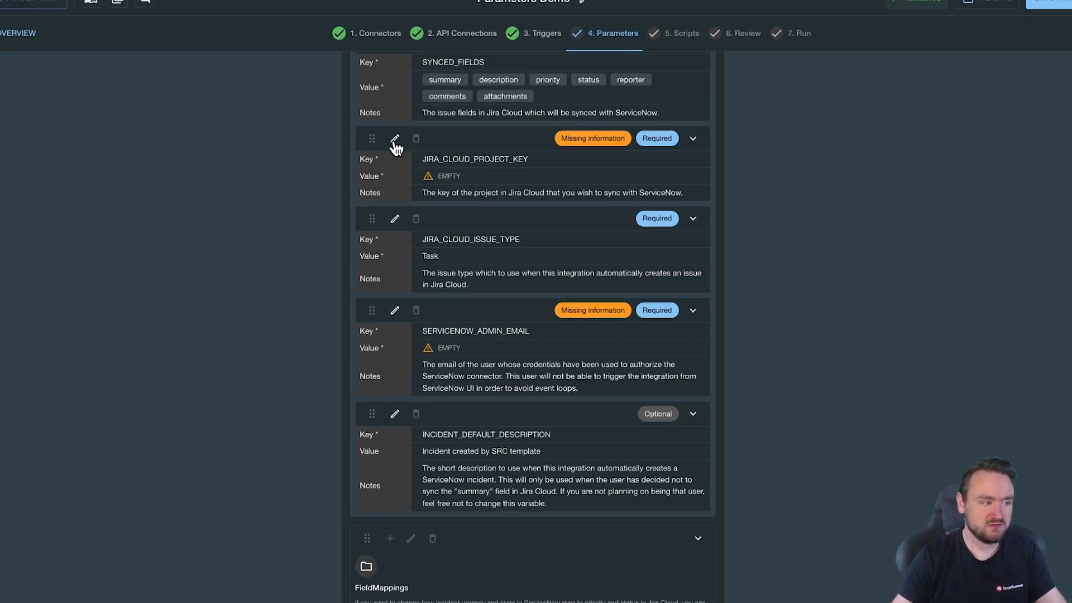
{"action": "left_click", "coordinate": [404, 148]}
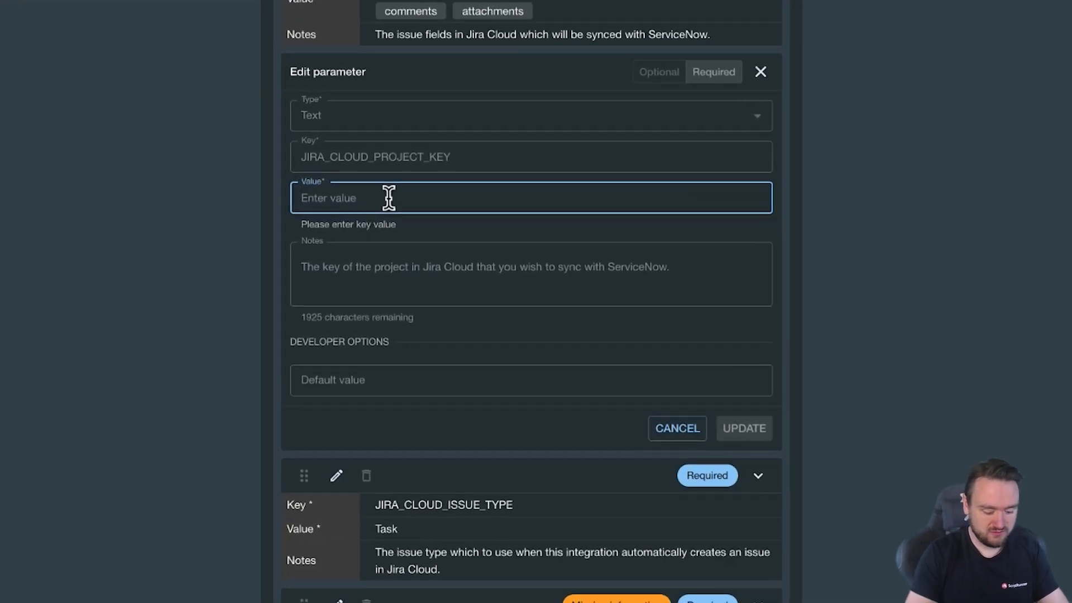
{"action": "type", "text": "WEB"}
{"action": "left_click", "coordinate": [749, 411]}
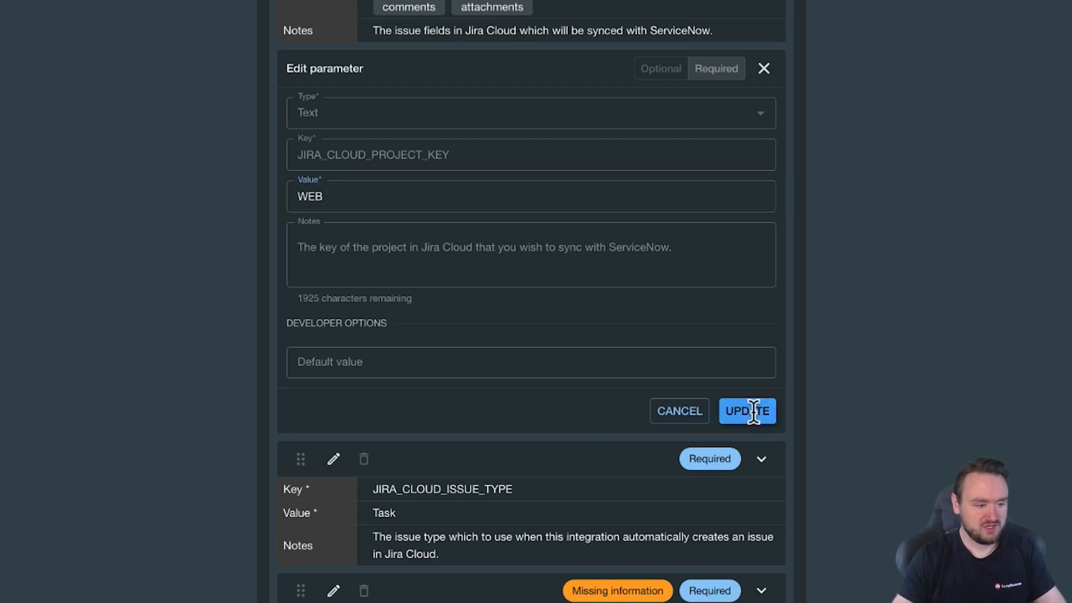
Fill SERVICENOW_ADMIN_EMAIL with the admin's e-mail address and save it.
{"action": "scroll", "coordinate": [601, 428], "scroll_direction": "down", "scroll_amount": 2}
{"action": "left_click", "coordinate": [762, 279]}
{"action": "scroll", "coordinate": [614, 312], "scroll_direction": "down", "scroll_amount": 2}
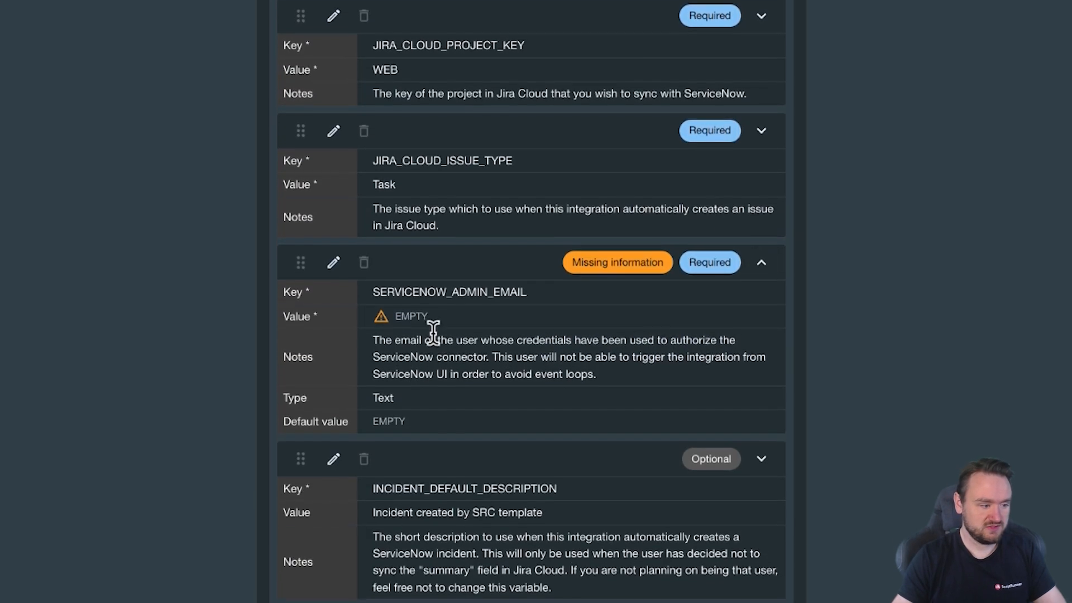
{"action": "left_click", "coordinate": [334, 234]}
{"action": "left_click", "coordinate": [399, 345]}
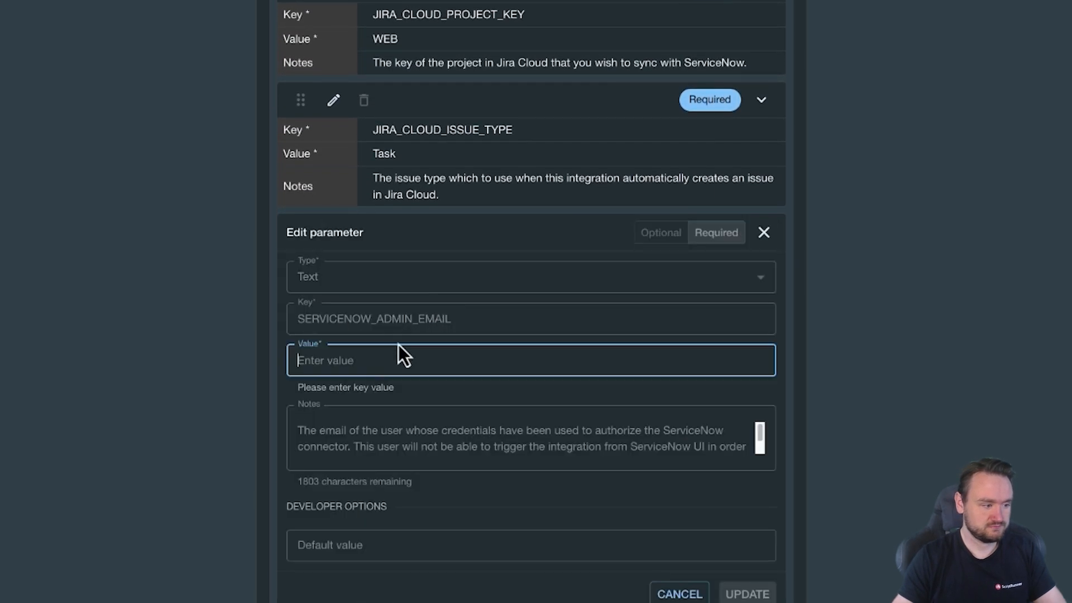
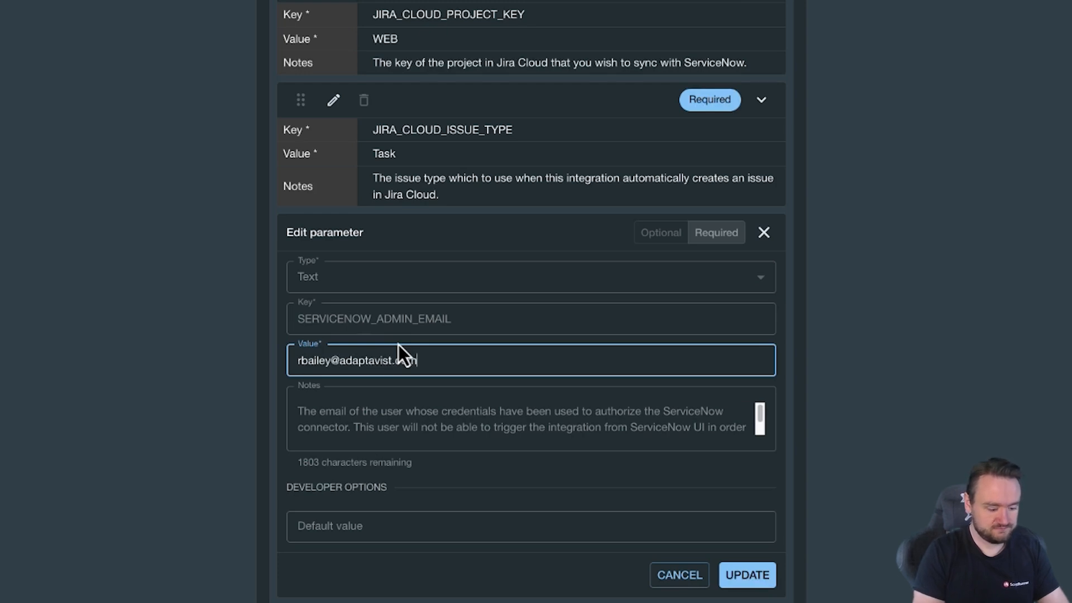
{"action": "left_click", "coordinate": [747, 576]}
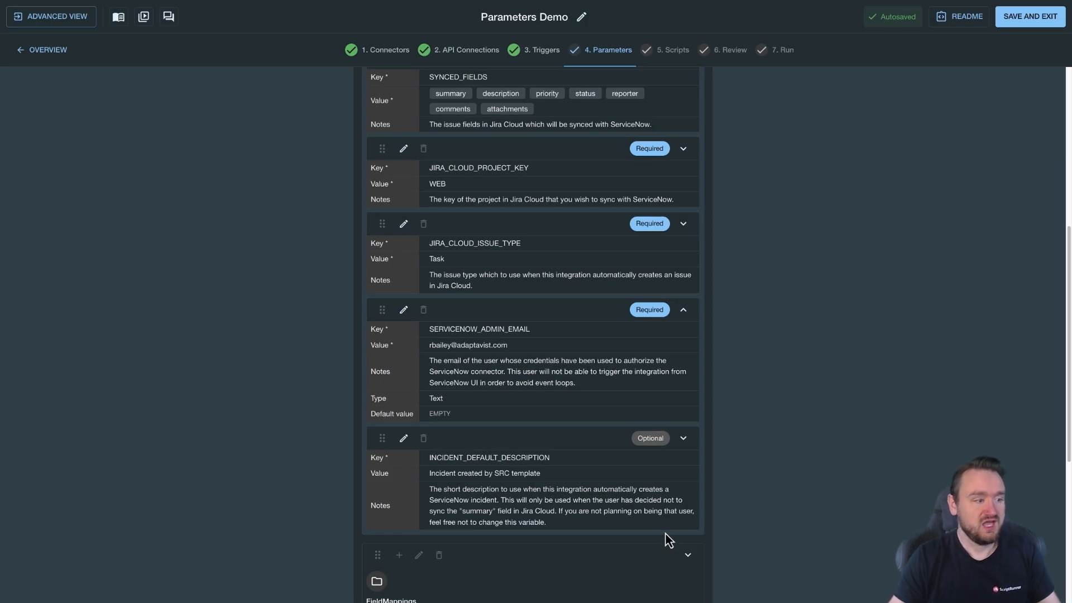
{"action": "scroll", "coordinate": [660, 530], "scroll_direction": "up", "scroll_amount": 3}
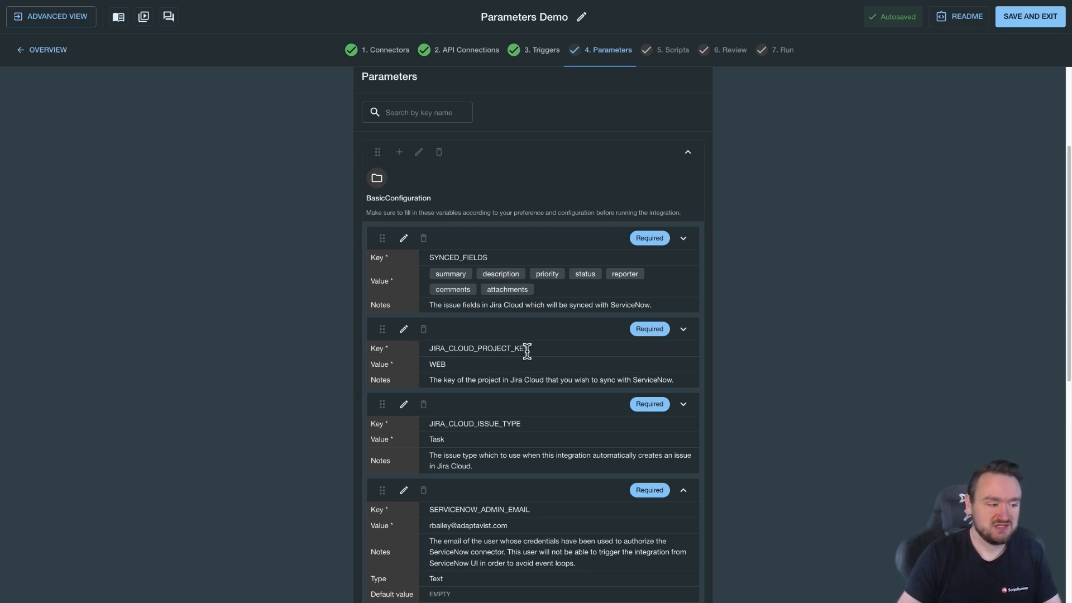
{"action": "scroll", "coordinate": [498, 423], "scroll_direction": "down", "scroll_amount": 1}
{"action": "scroll", "coordinate": [500, 423], "scroll_direction": "down", "scroll_amount": 6}
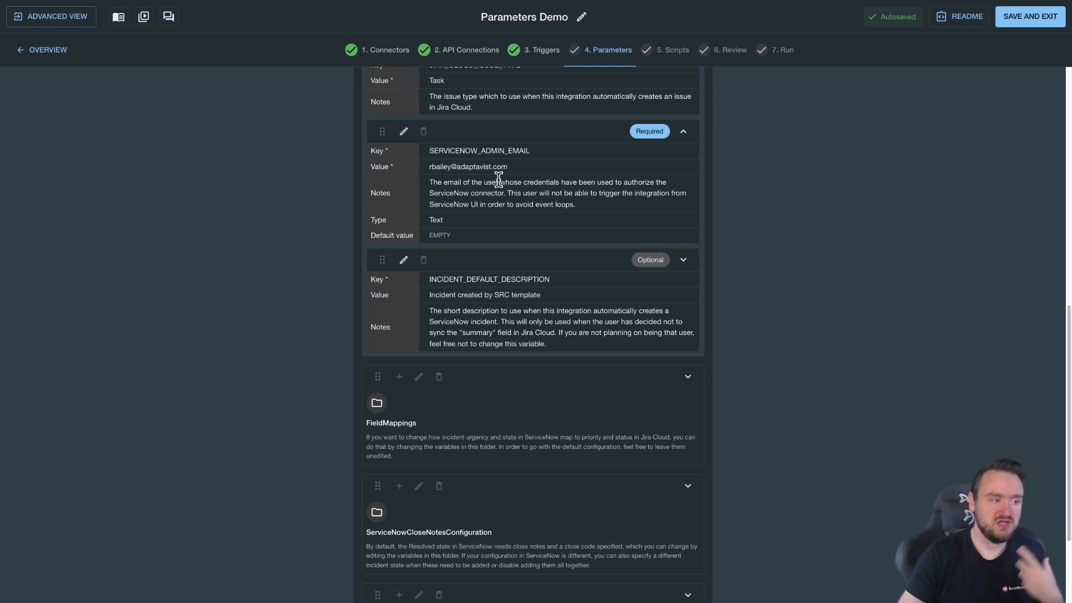
{"action": "left_click_drag", "start_coordinate": [463, 182], "coordinate": [618, 183]}
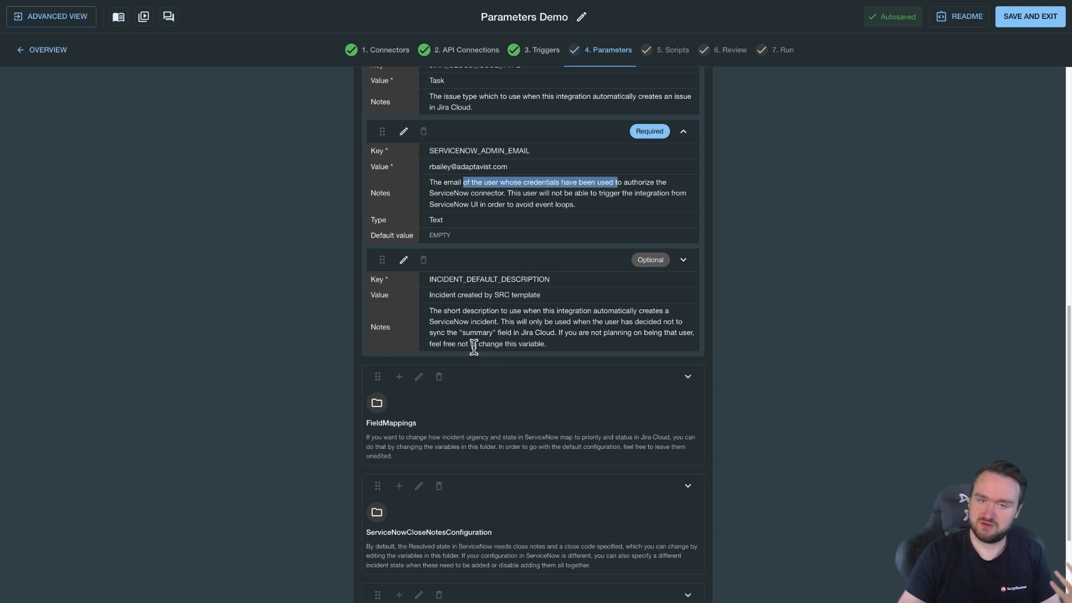
{"action": "scroll", "coordinate": [477, 364], "scroll_direction": "down", "scroll_amount": 3}
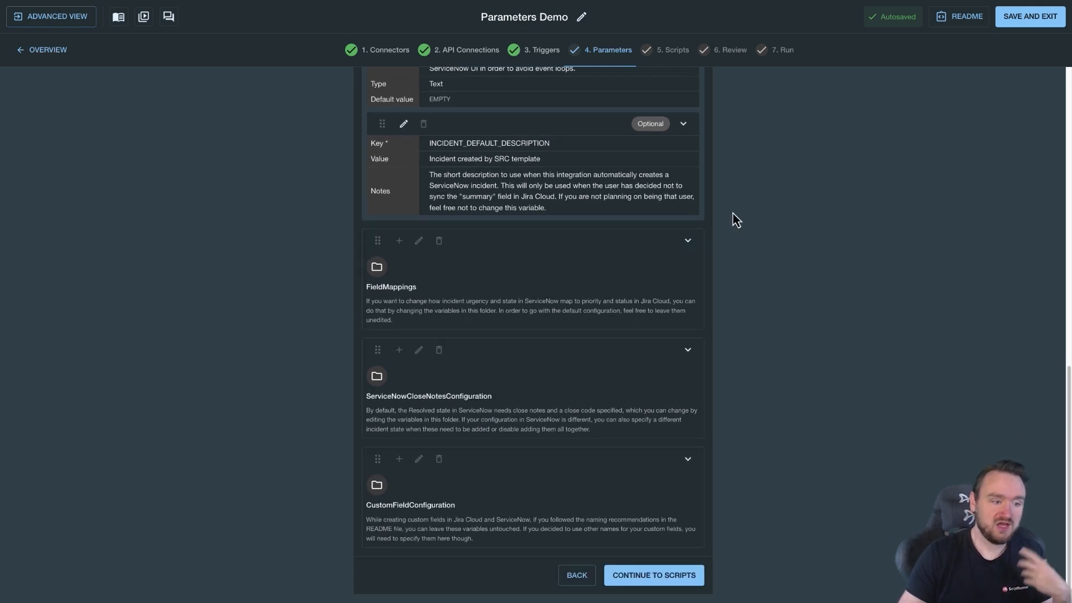
Expand FieldMappings, add an empty key pair to STATUS_TO_STATE, then close the editor unsaved.
{"action": "left_click", "coordinate": [688, 241]}
{"action": "scroll", "coordinate": [622, 302], "scroll_direction": "down", "scroll_amount": 7}
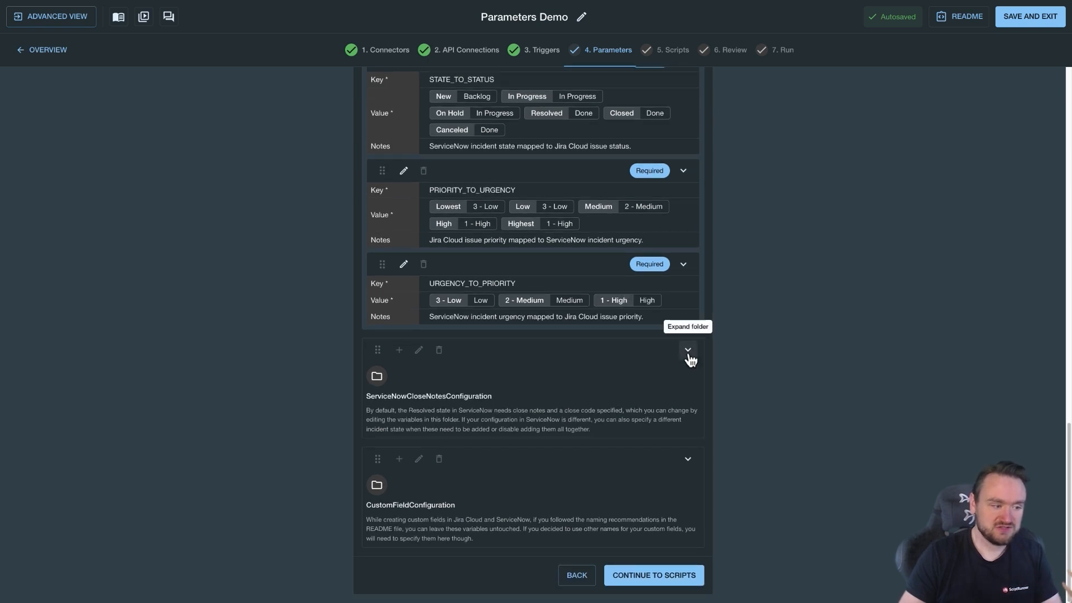
{"action": "scroll", "coordinate": [662, 390], "scroll_direction": "up", "scroll_amount": 4}
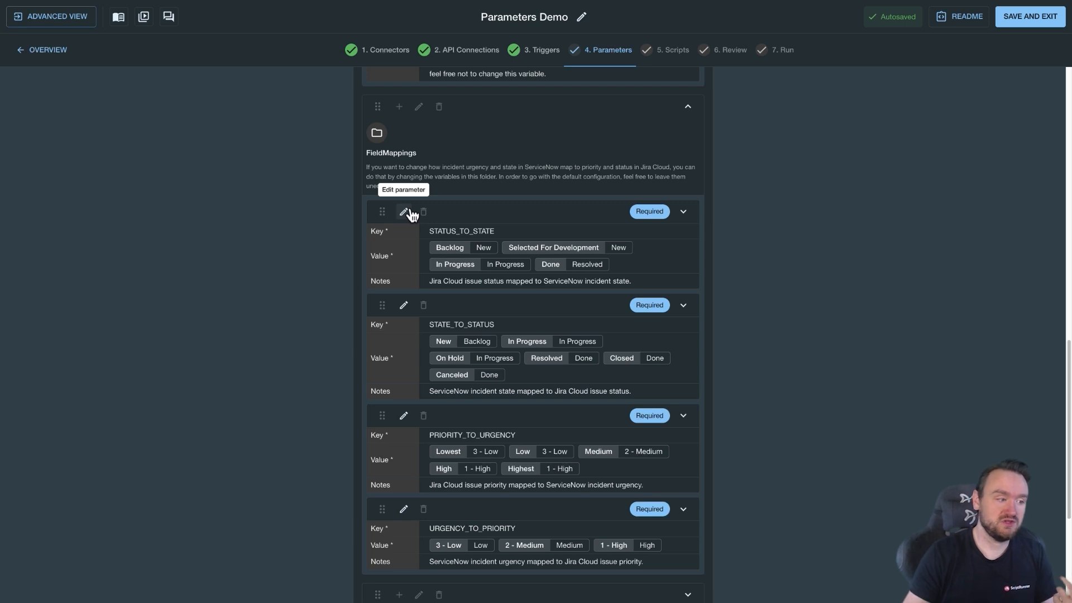
{"action": "left_click", "coordinate": [405, 213]}
{"action": "left_click", "coordinate": [431, 470]}
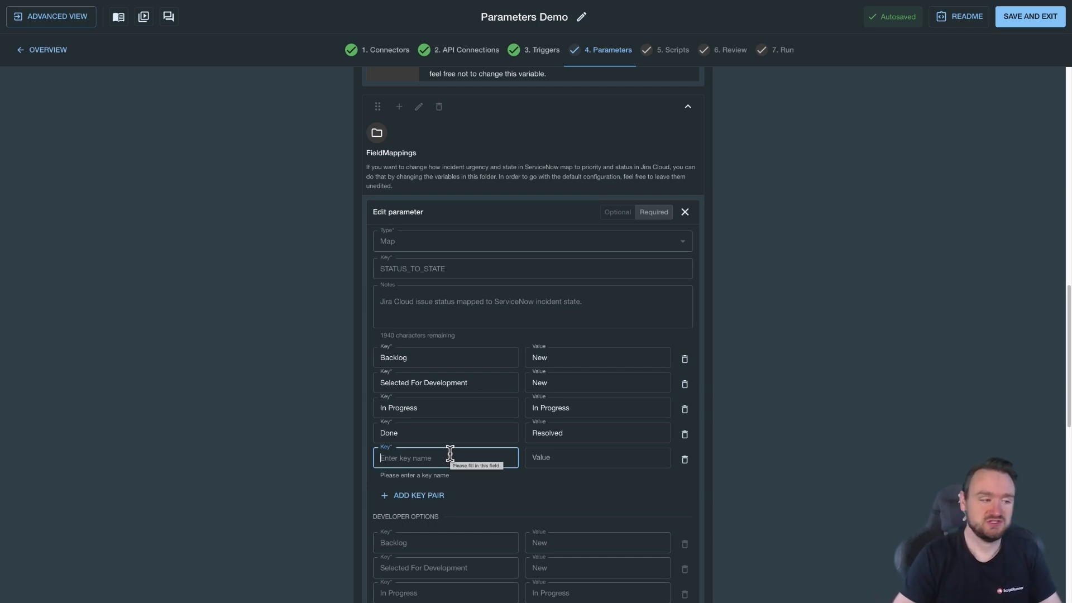
{"action": "left_click", "coordinate": [684, 212]}
{"action": "scroll", "coordinate": [609, 243], "scroll_direction": "up", "scroll_amount": 15}
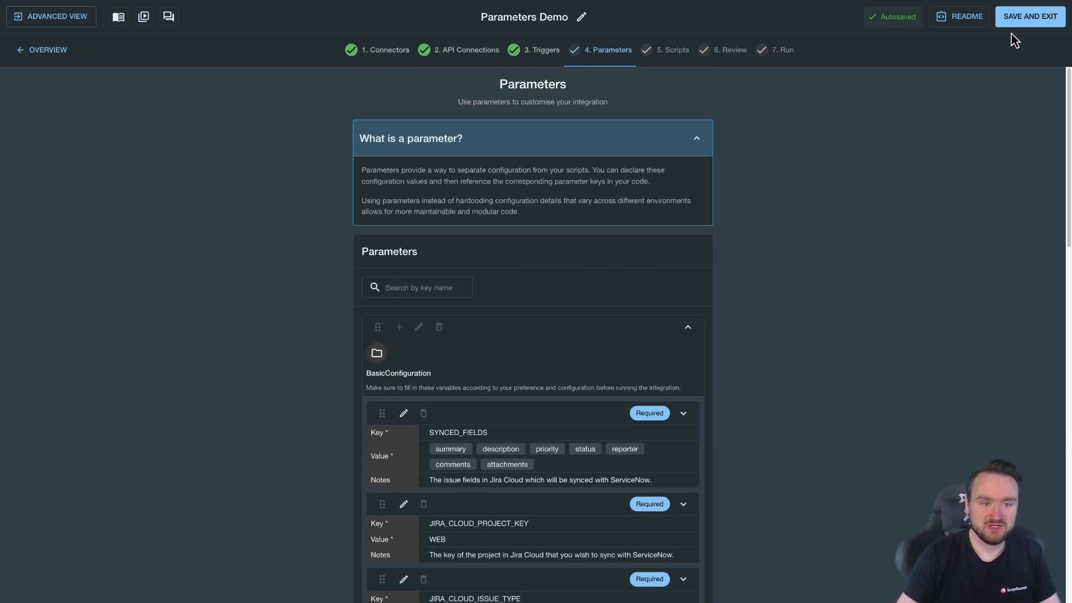
Save Parameters Demo and open the Parameters Demo 2 DC Sync workspace.
{"action": "left_click", "coordinate": [1021, 21]}
{"action": "scroll", "coordinate": [698, 306], "scroll_direction": "down", "scroll_amount": 5}
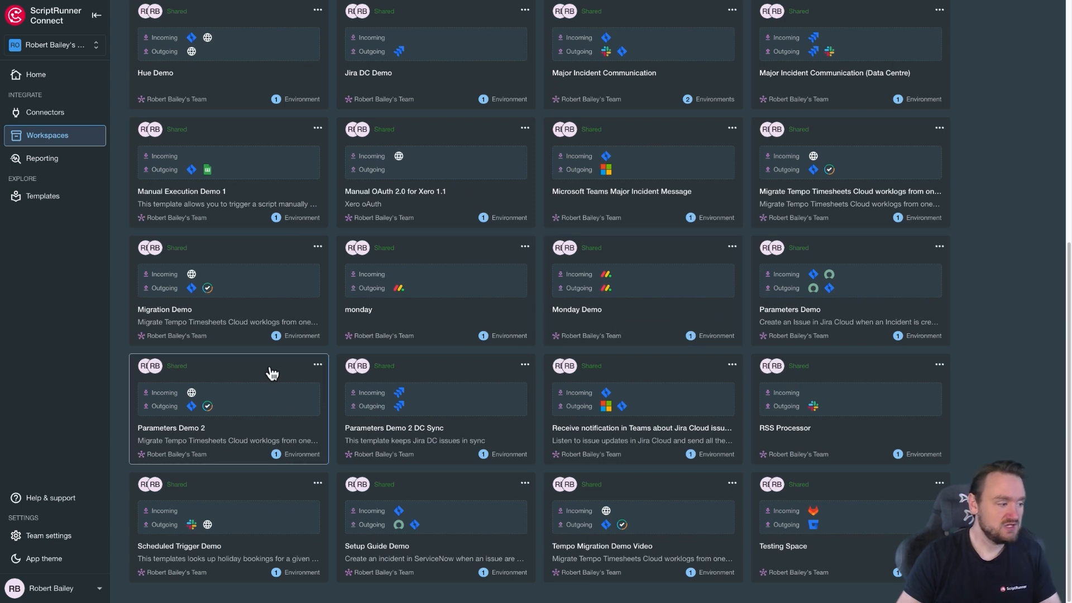
{"action": "left_click", "coordinate": [471, 425]}
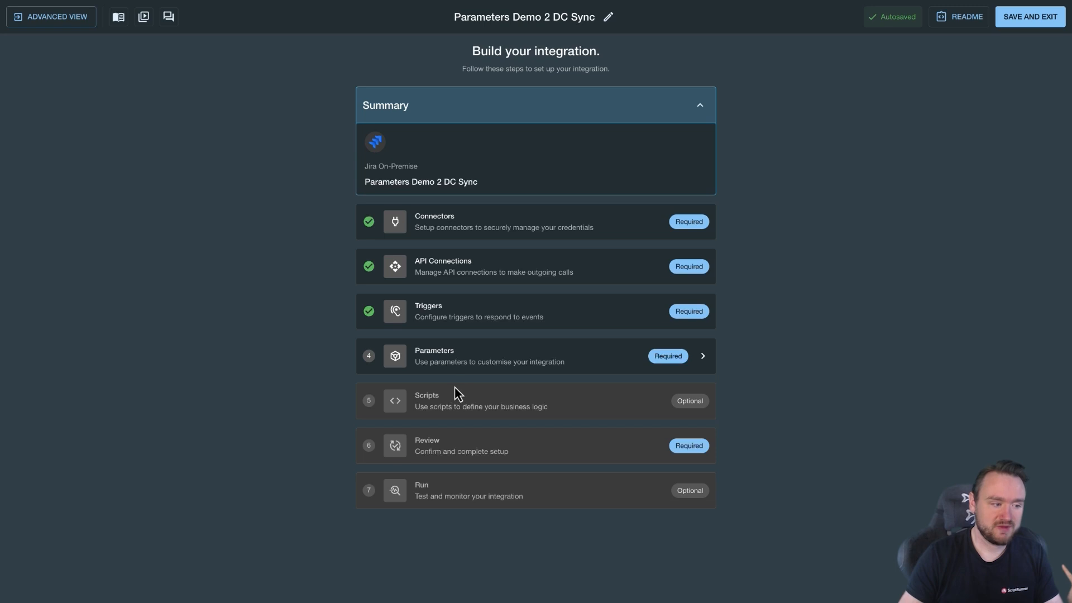
Review its Parameters list of JIRA_PROJECTS, FIELDS, PRIORITY and STATUS mappings.
{"action": "left_click", "coordinate": [468, 376]}
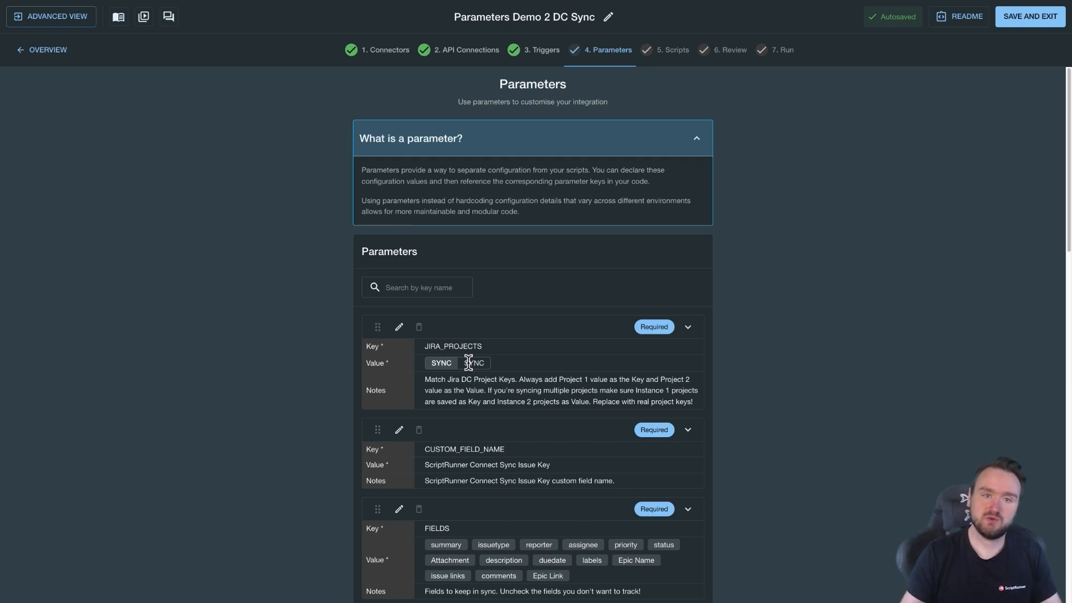
{"action": "scroll", "coordinate": [499, 338], "scroll_direction": "down", "scroll_amount": 3}
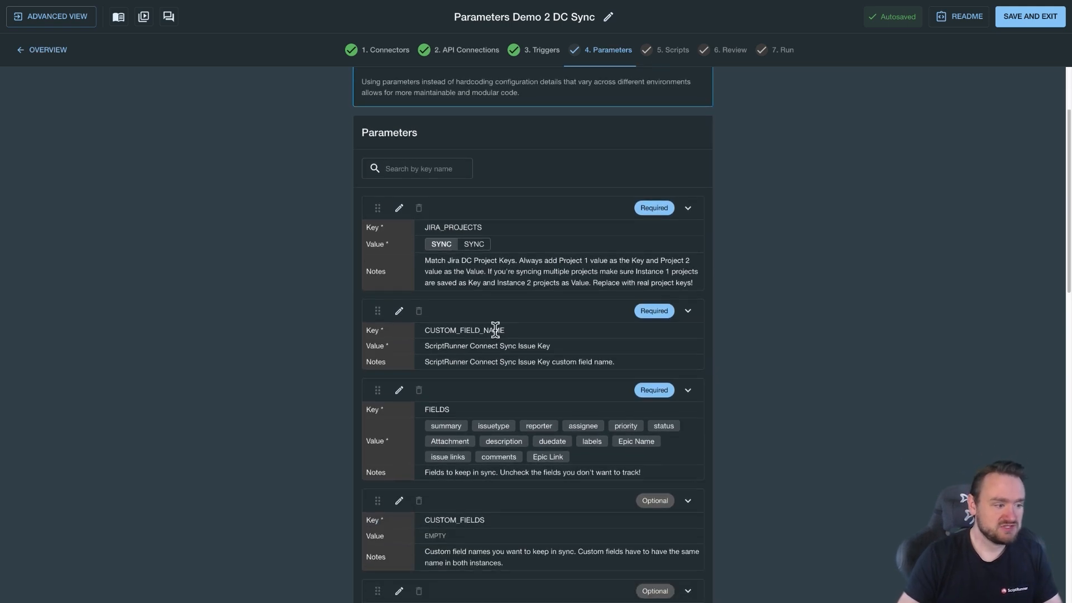
{"action": "scroll", "coordinate": [490, 335], "scroll_direction": "down", "scroll_amount": 2}
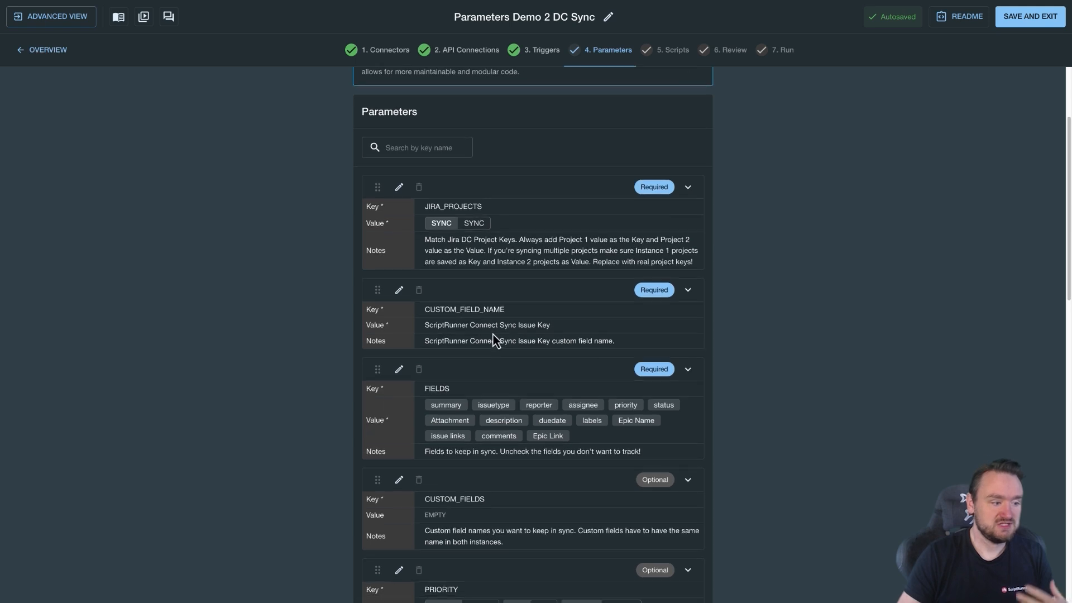
{"action": "scroll", "coordinate": [494, 333], "scroll_direction": "down", "scroll_amount": 7}
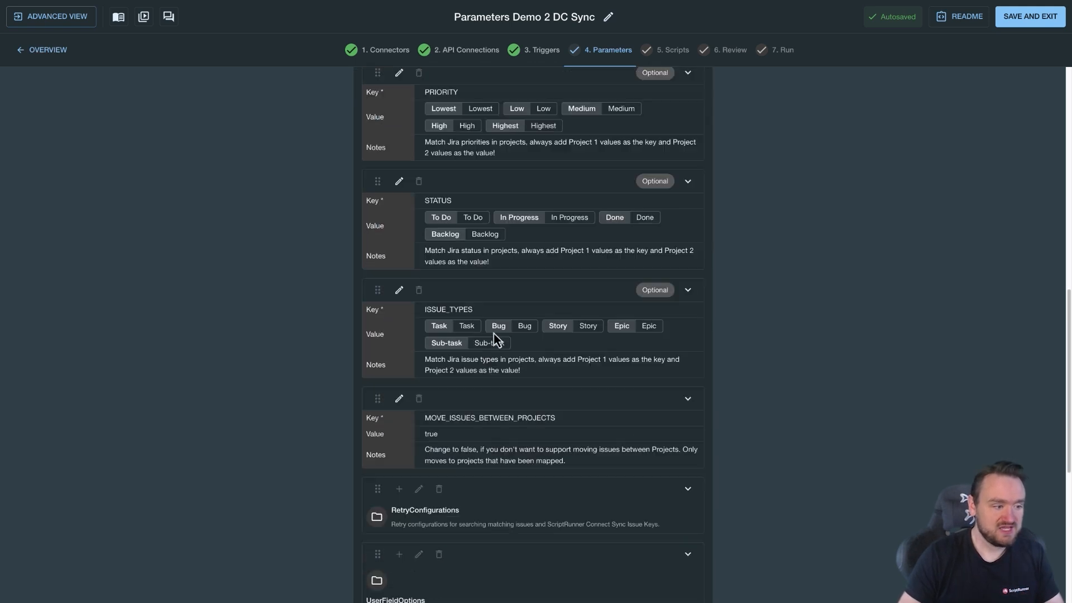
{"action": "scroll", "coordinate": [494, 332], "scroll_direction": "up", "scroll_amount": 3}
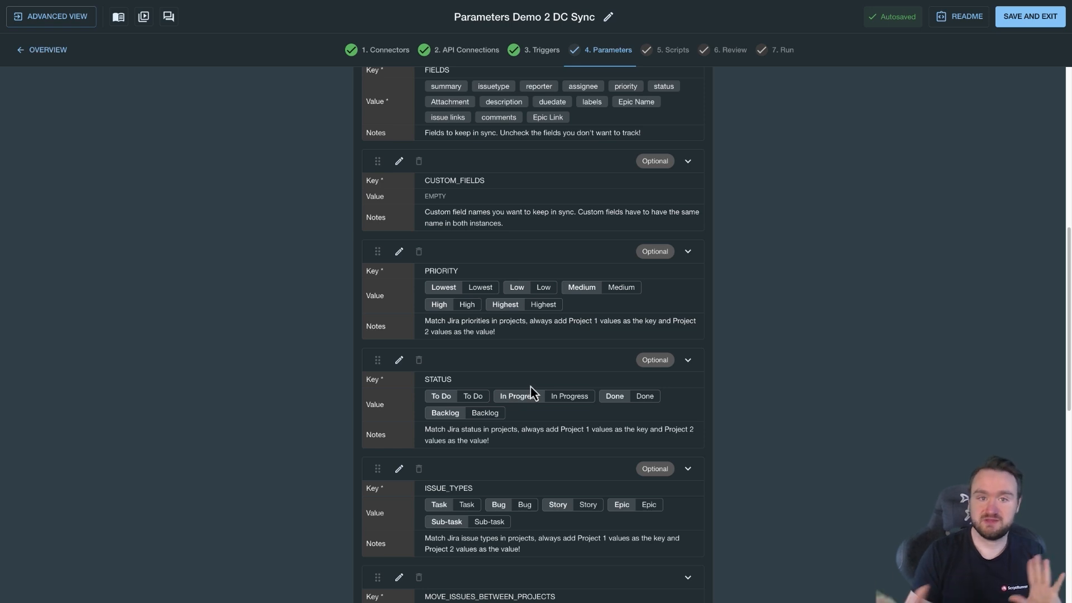
{"action": "scroll", "coordinate": [525, 390], "scroll_direction": "up", "scroll_amount": 4}
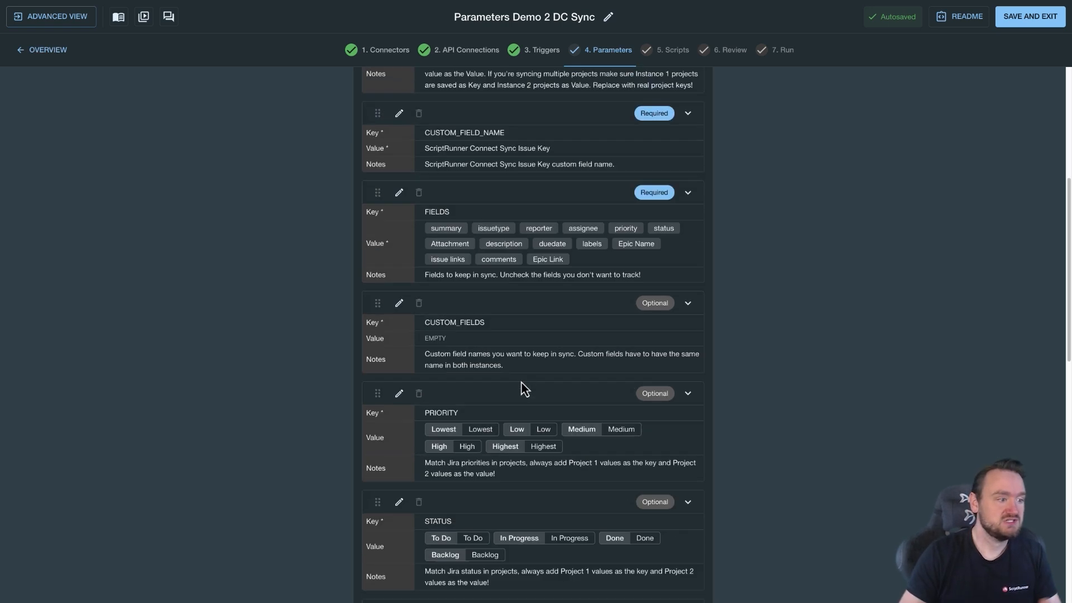